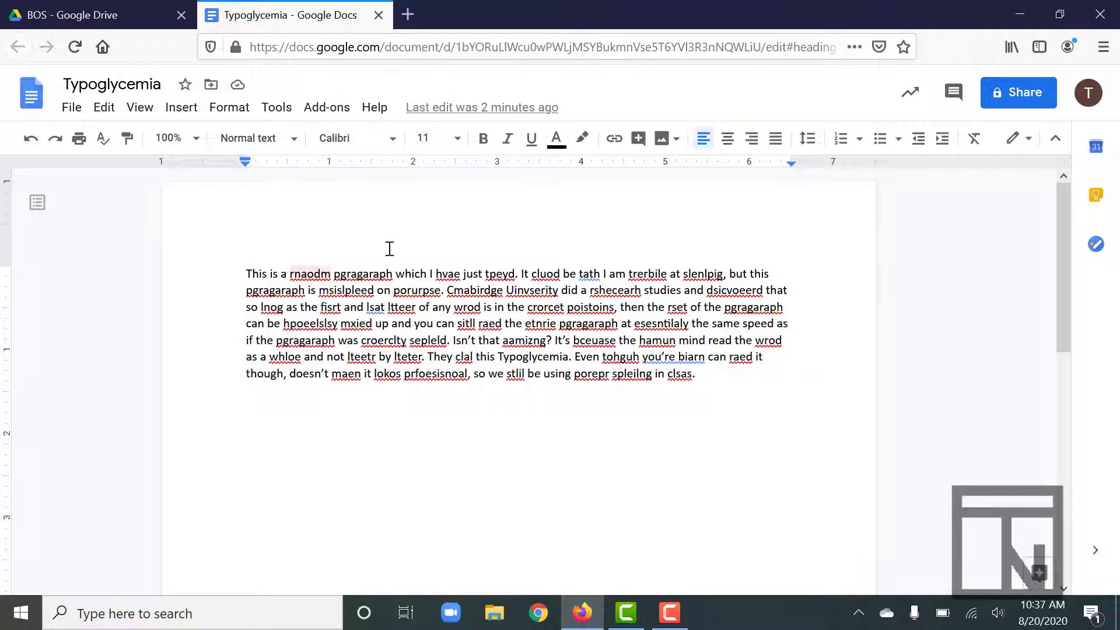
# Correct "trerbile" to "terrible" using its suggestion, and replace "slenlpig" with "spelling" during a spelling and grammar check.
pyautogui.click(649, 273)
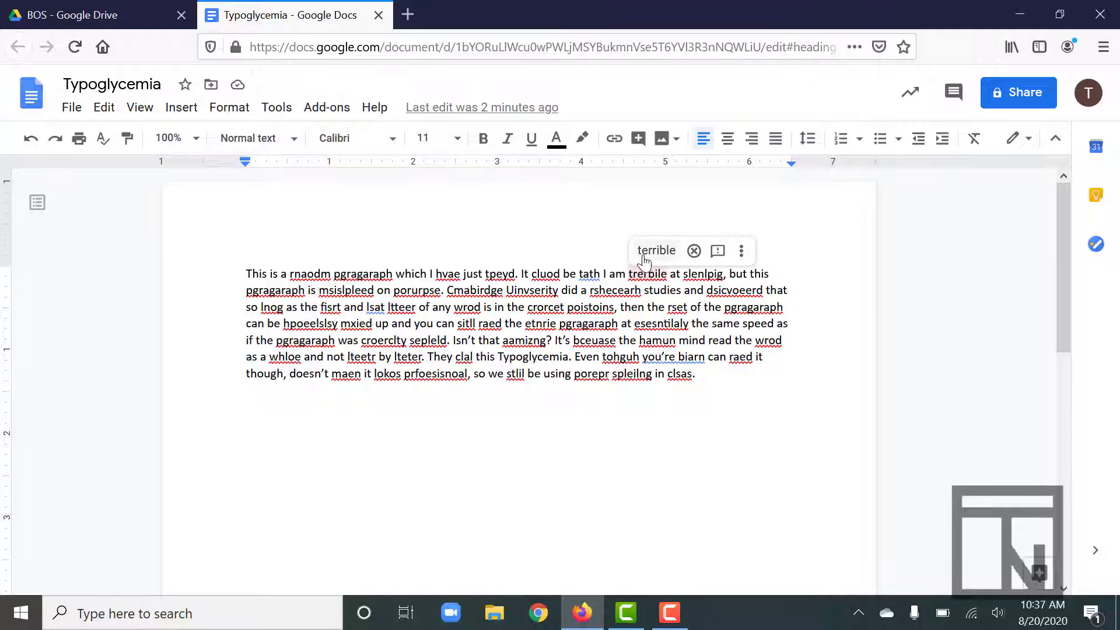
pyautogui.click(653, 252)
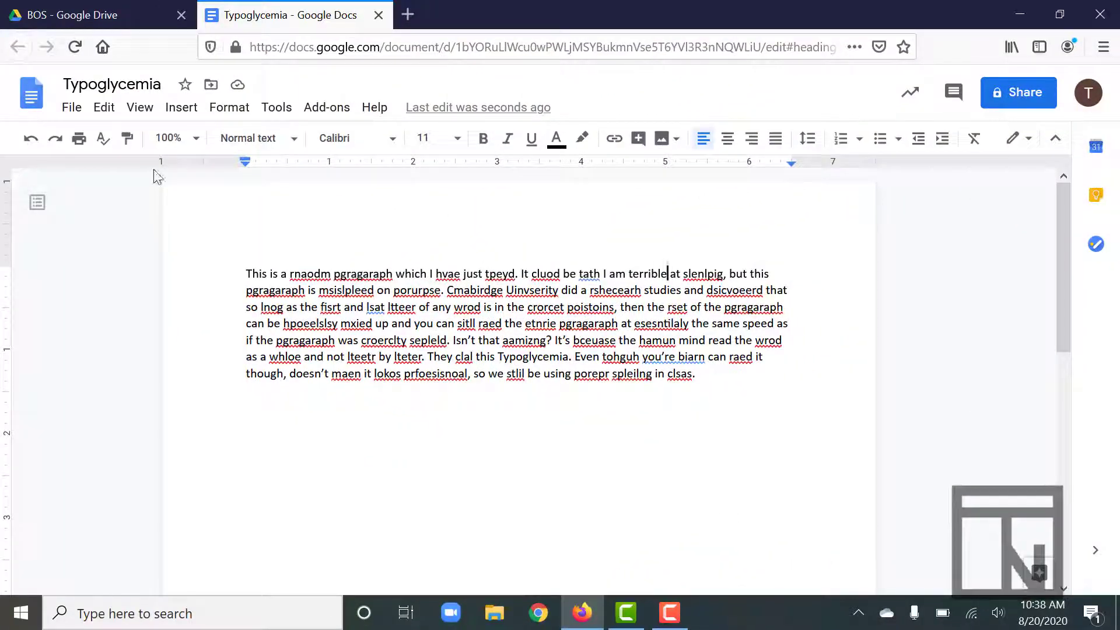
pyautogui.click(102, 143)
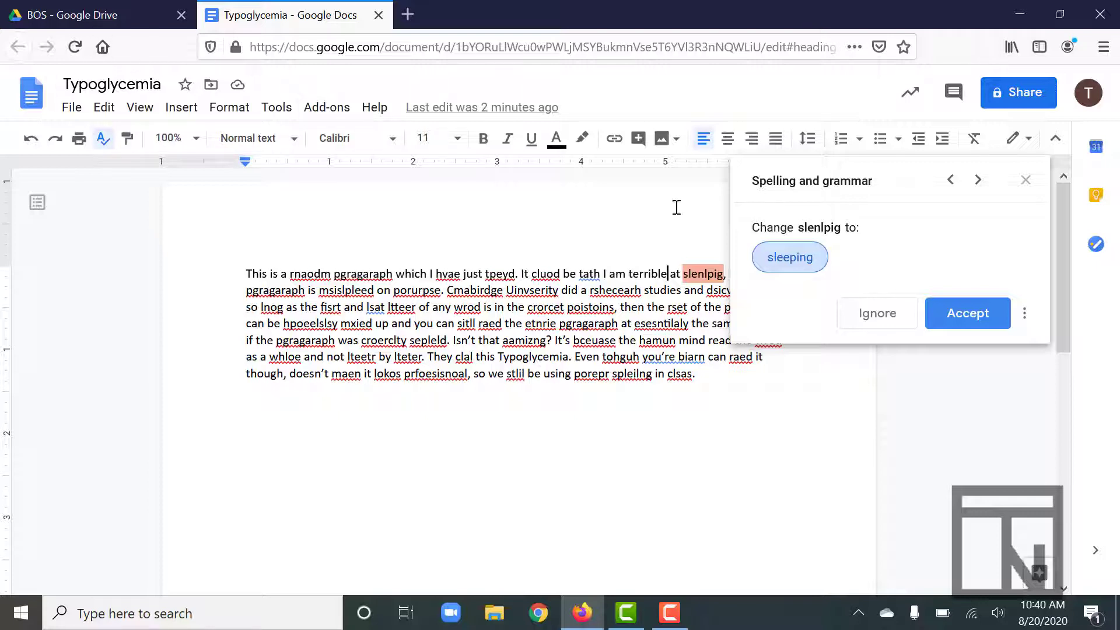
pyautogui.click(702, 274)
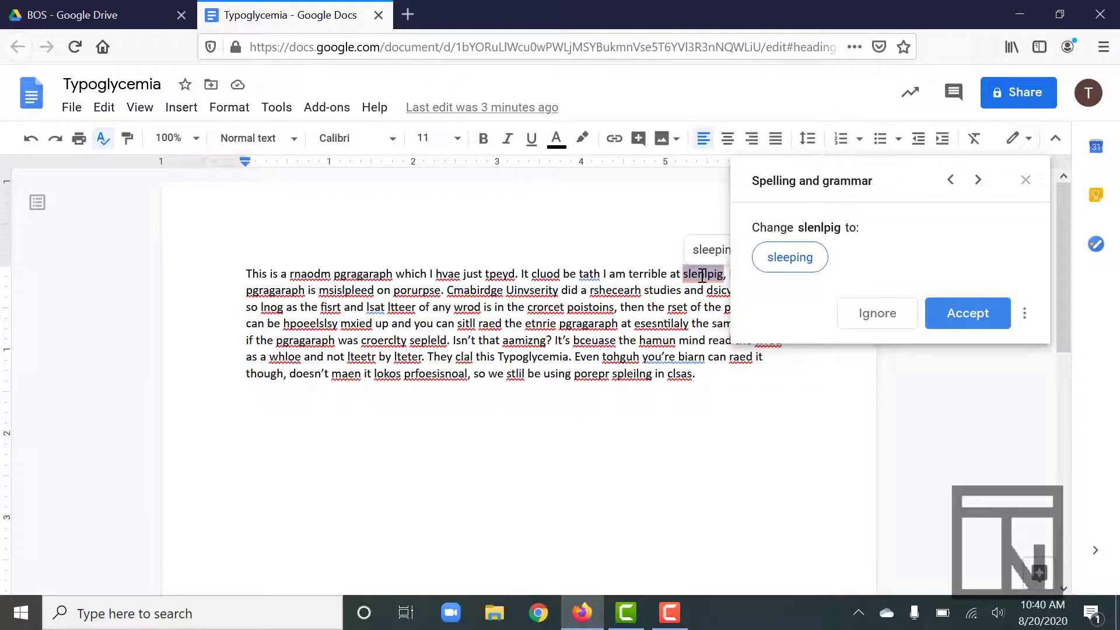
pyautogui.write('spelling')
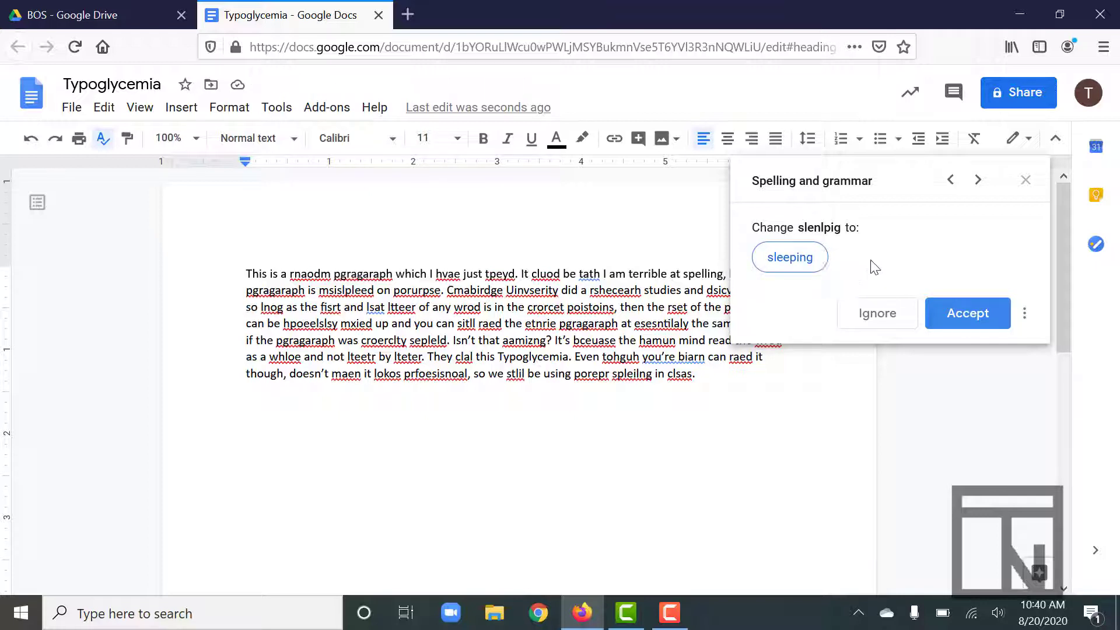
# Accept the suggested corrections "paragraph", "misspelled", "purpose", "Cambridge" and "University" in the paragraph's second line.
pyautogui.click(947, 184)
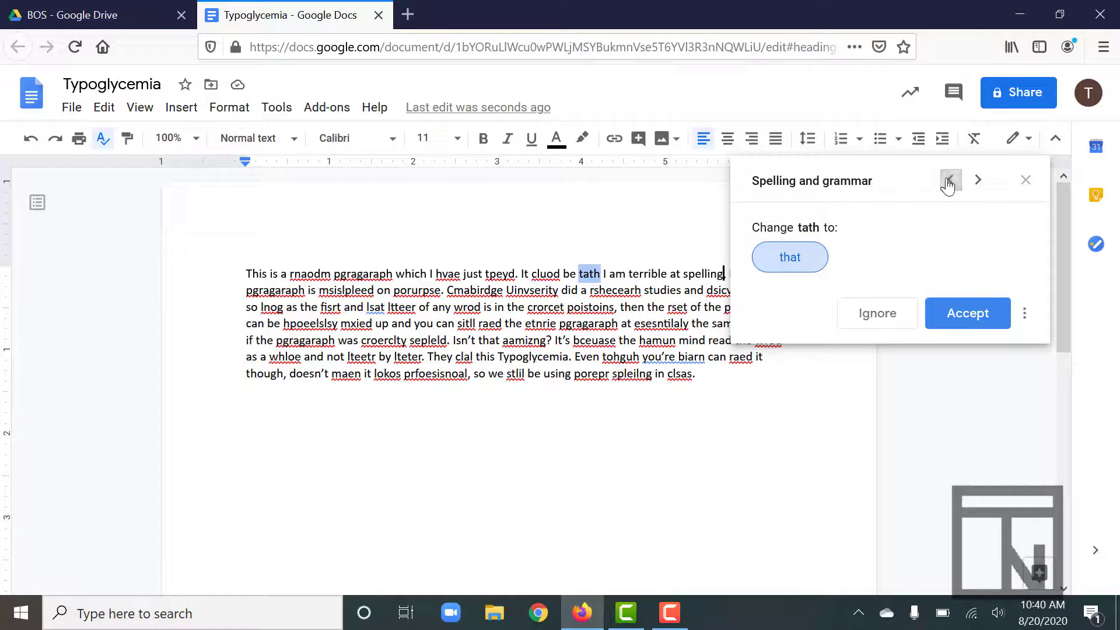
pyautogui.click(976, 184)
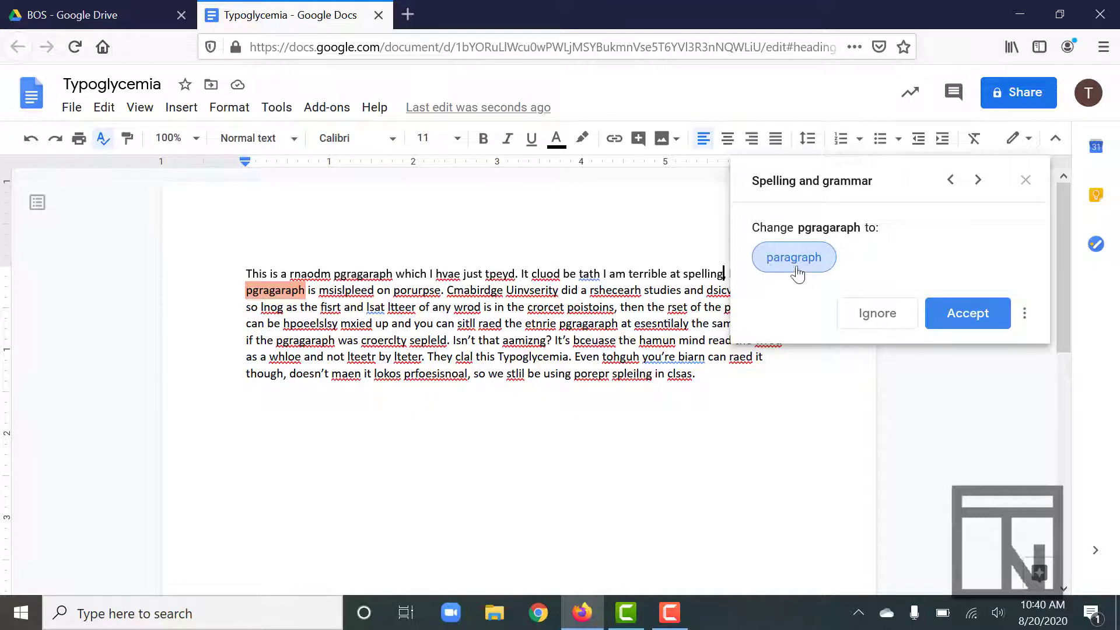
pyautogui.click(956, 313)
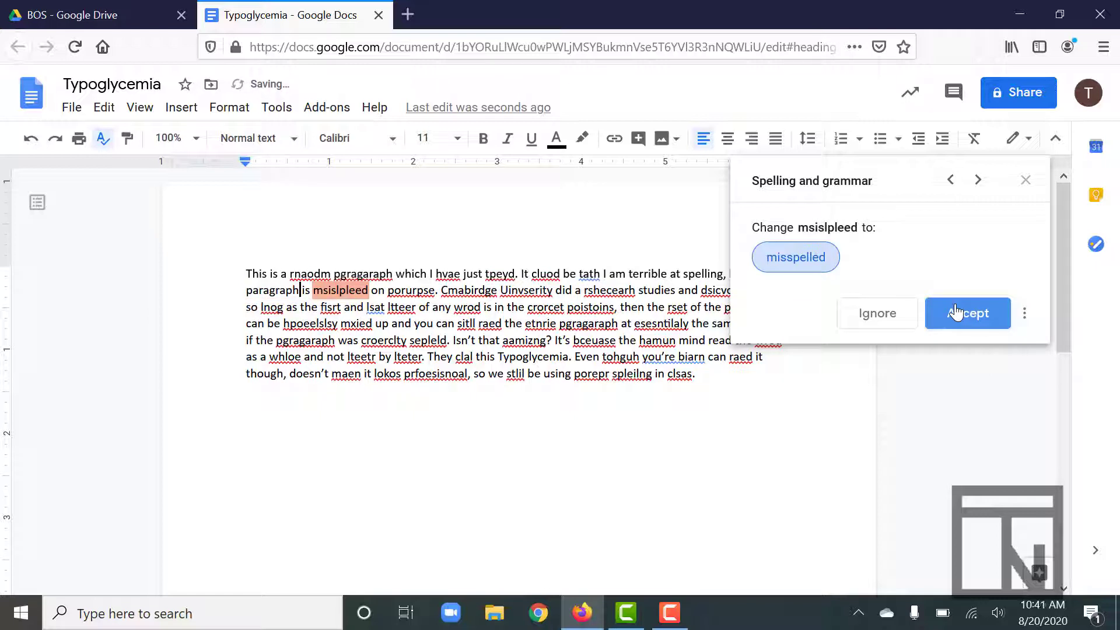
pyautogui.click(956, 313)
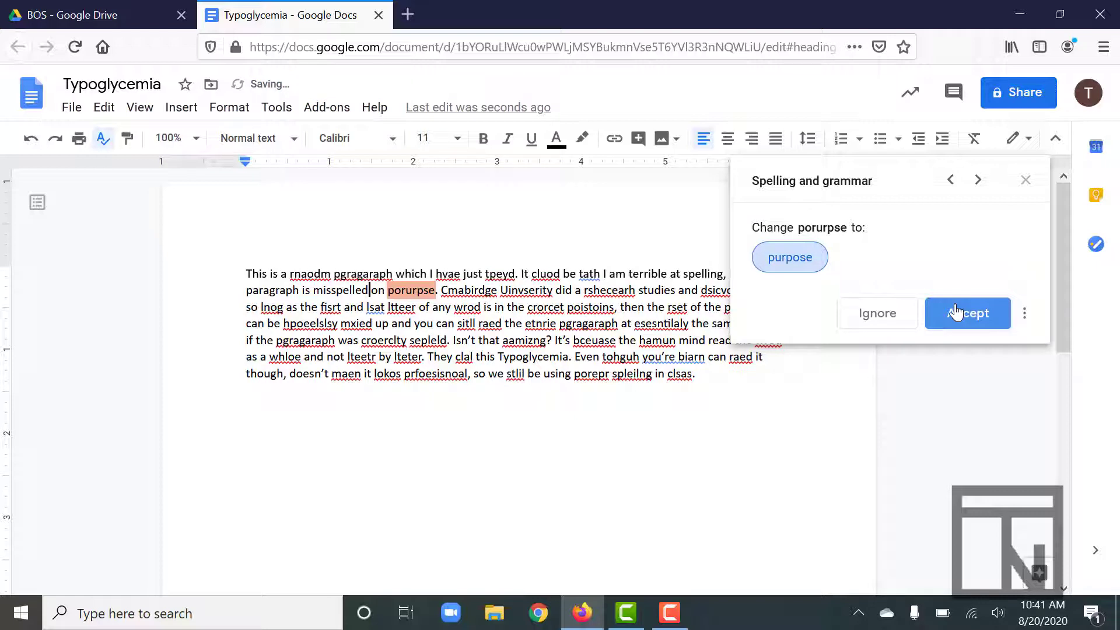
pyautogui.click(956, 313)
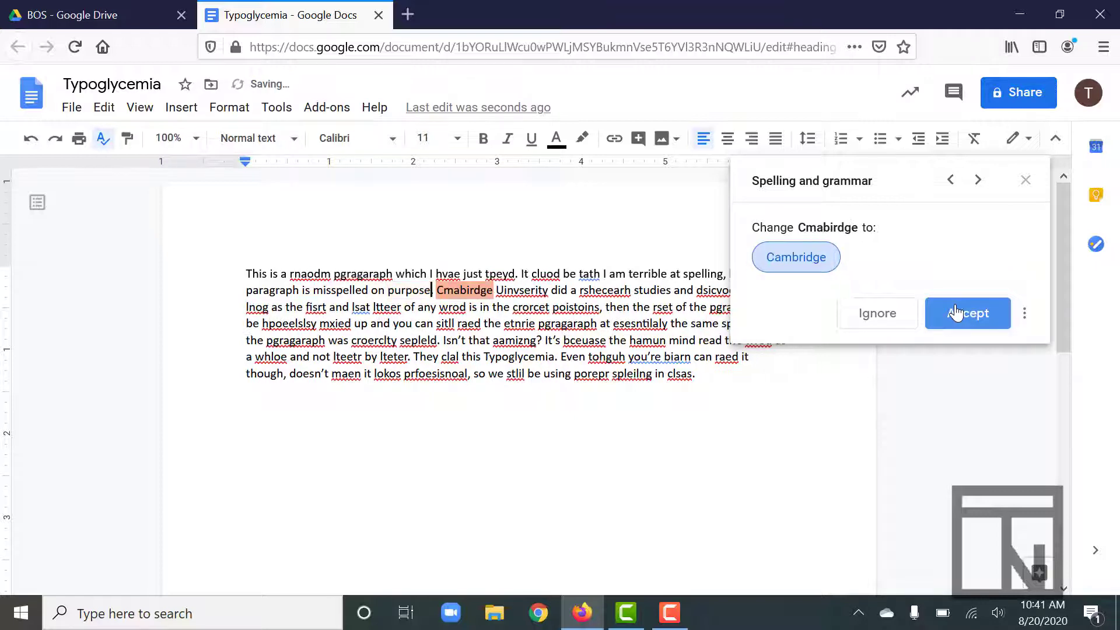
pyautogui.click(956, 314)
pyautogui.click(956, 313)
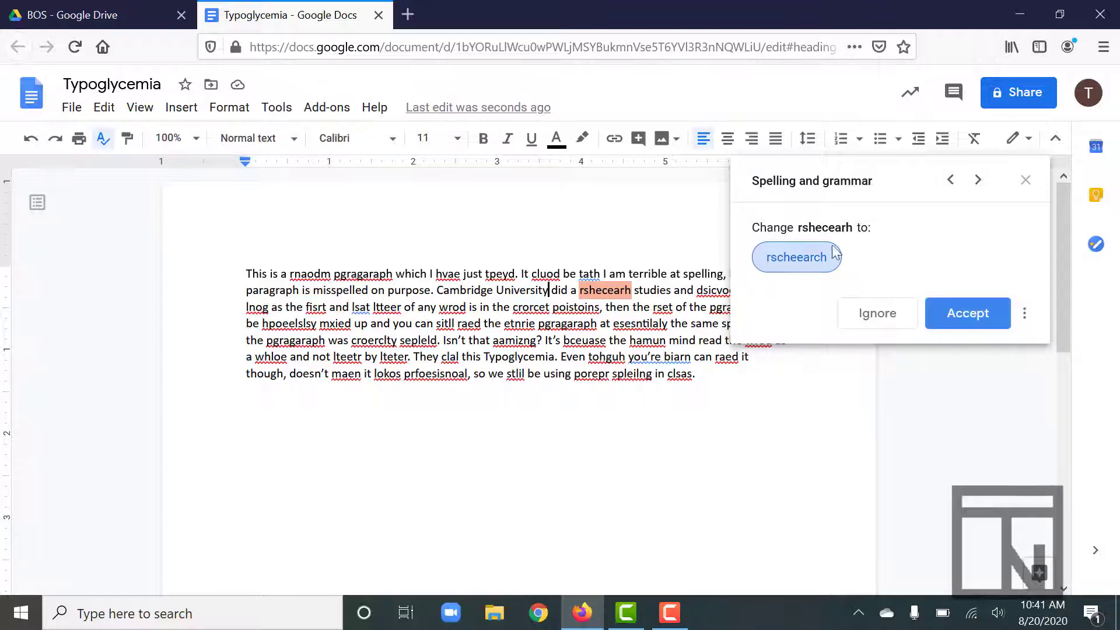
# Replace "rshecearh" with "research" in the text and accept the suggestion to change "studies" to "study".
pyautogui.doubleClick(596, 294)
pyautogui.write('research')
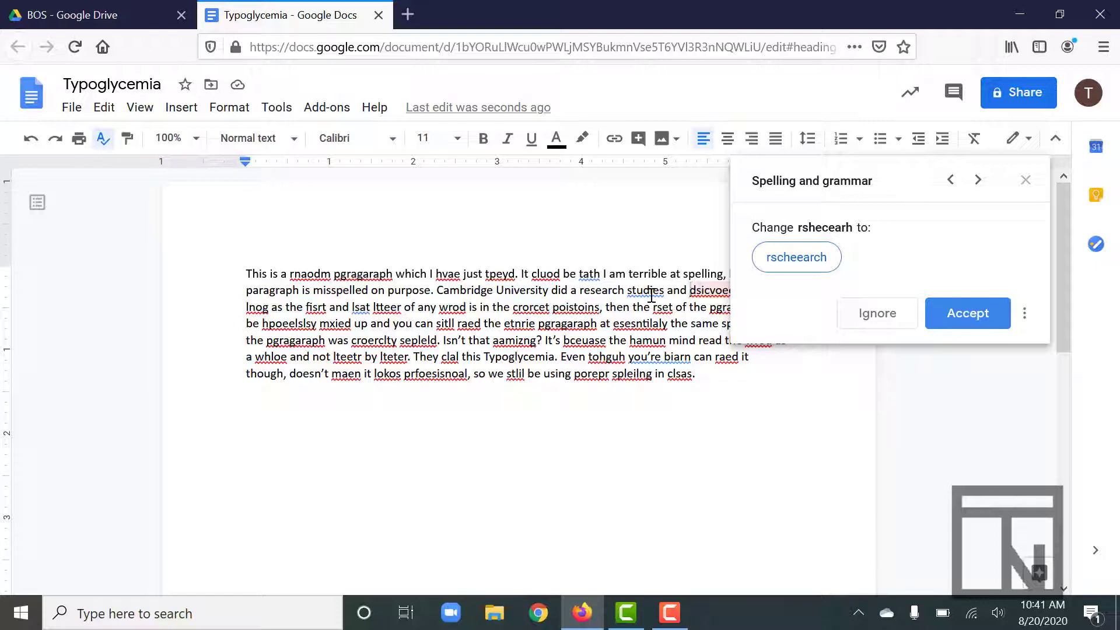
pyautogui.click(942, 191)
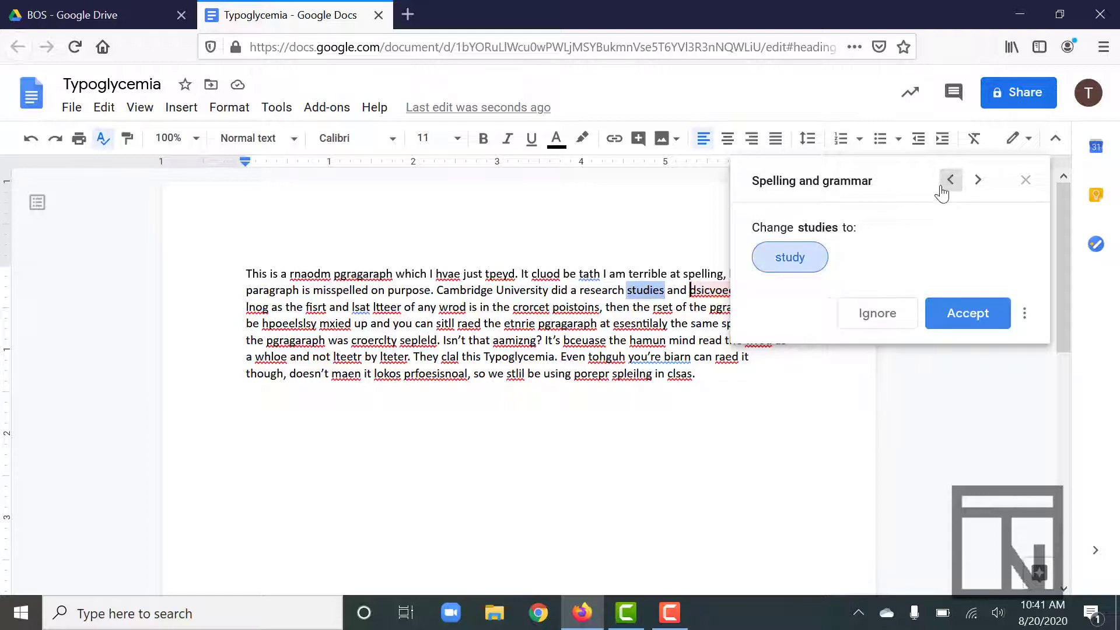
pyautogui.click(959, 315)
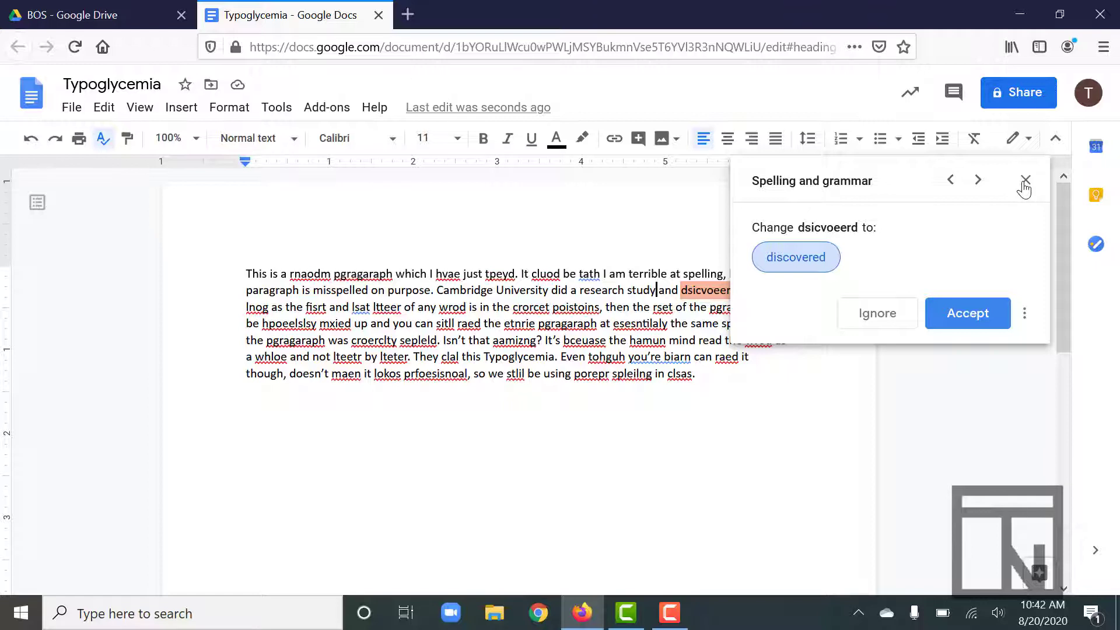
# Look at the additional correction options for "dsicvoeerd" and close the spelling and grammar check.
pyautogui.click(1024, 318)
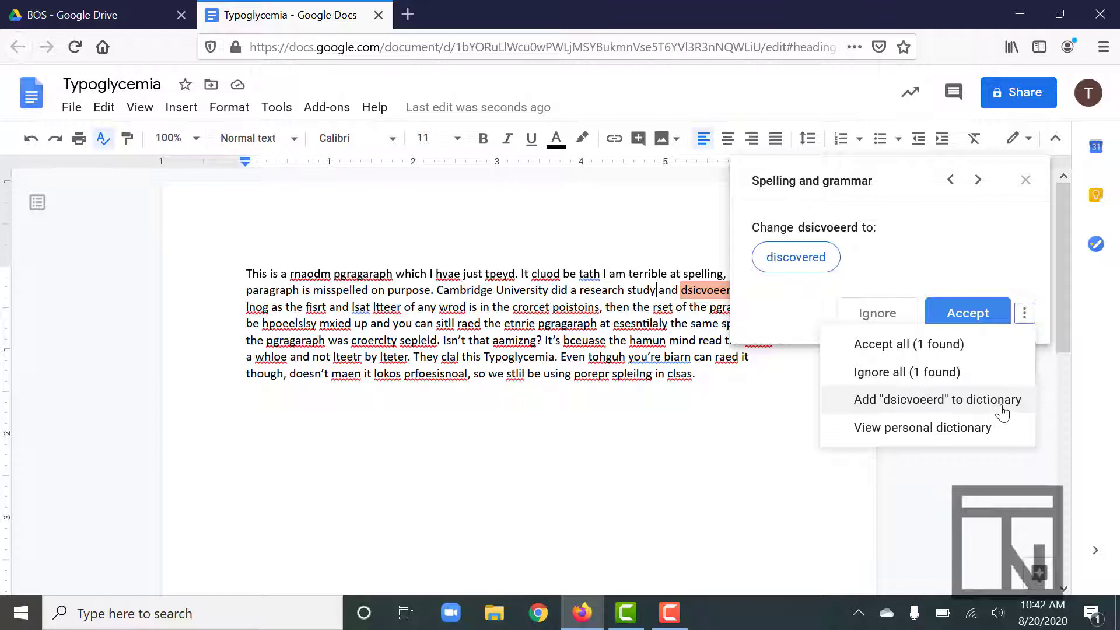
pyautogui.click(1025, 313)
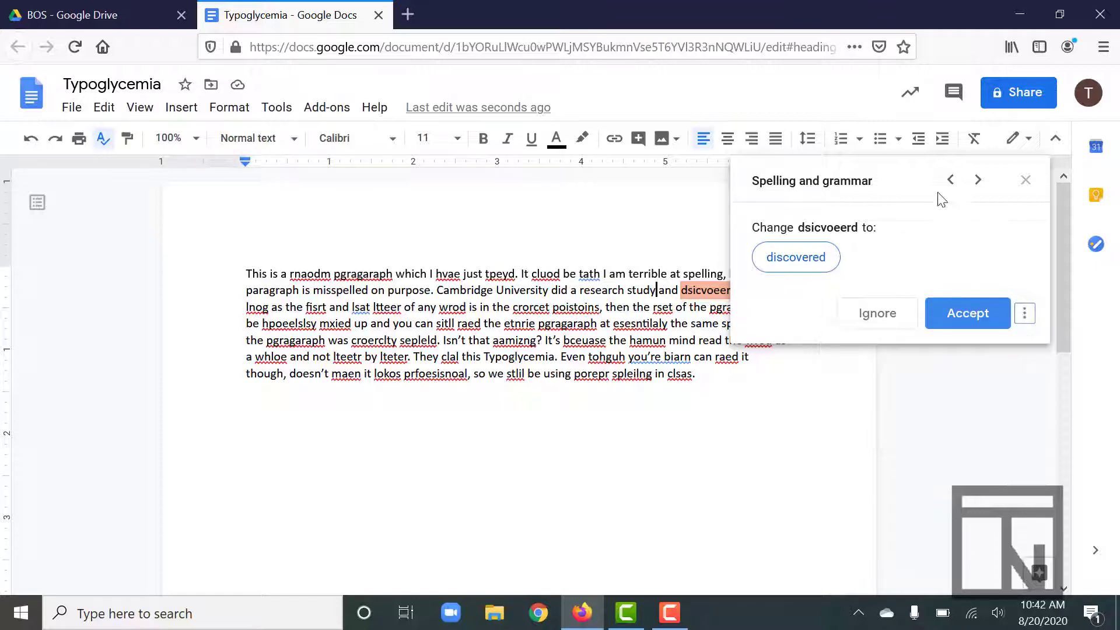
pyautogui.click(1027, 182)
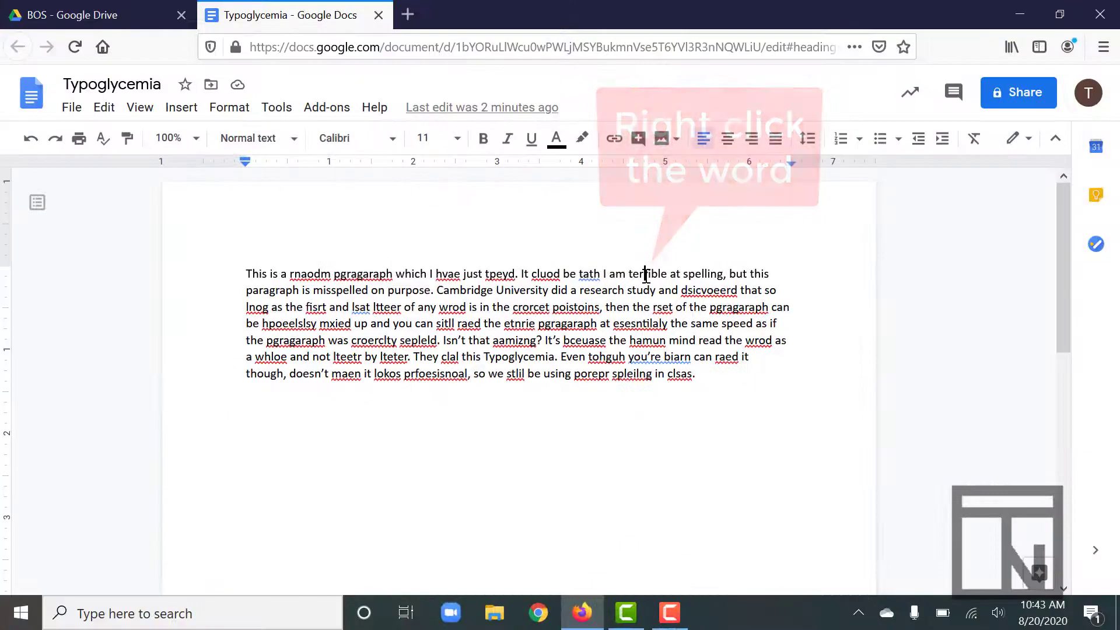
# Look up the definition and synonyms of "terrible" in the dictionary, including the entry for its synonym "dreadful", and close the dictionary.
pyautogui.rightClick(646, 275)
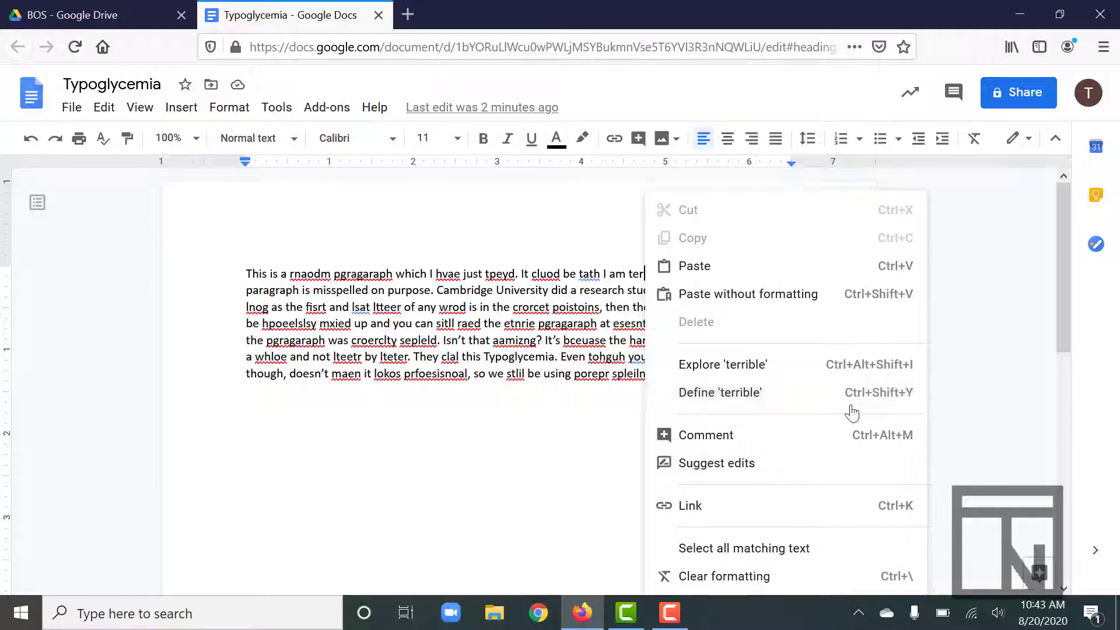
pyautogui.click(704, 404)
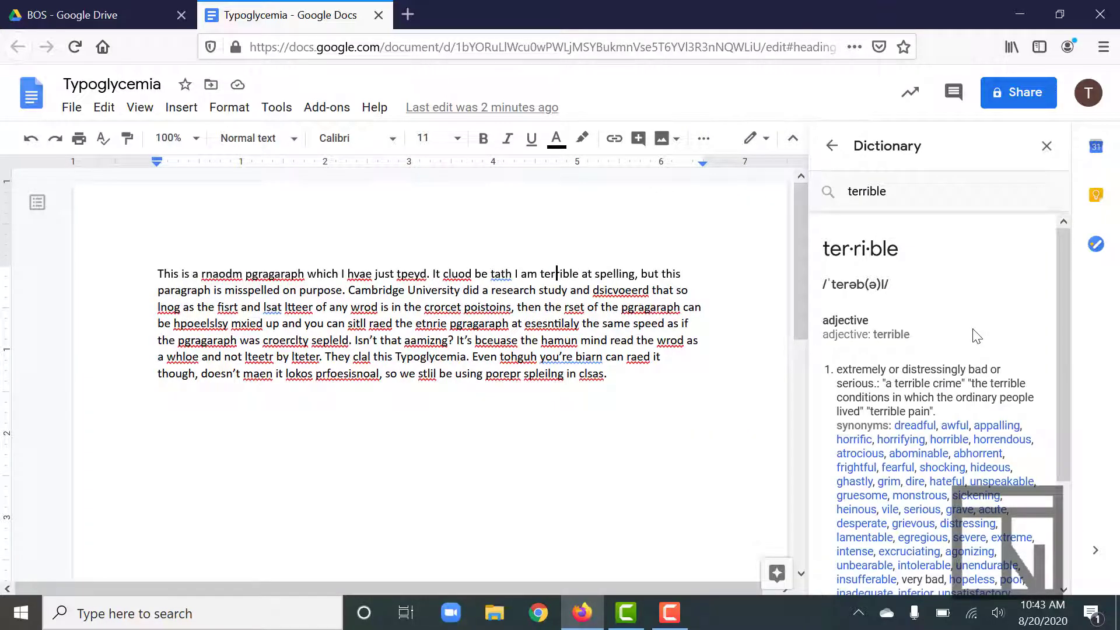
pyautogui.scroll(-3, 977, 337)
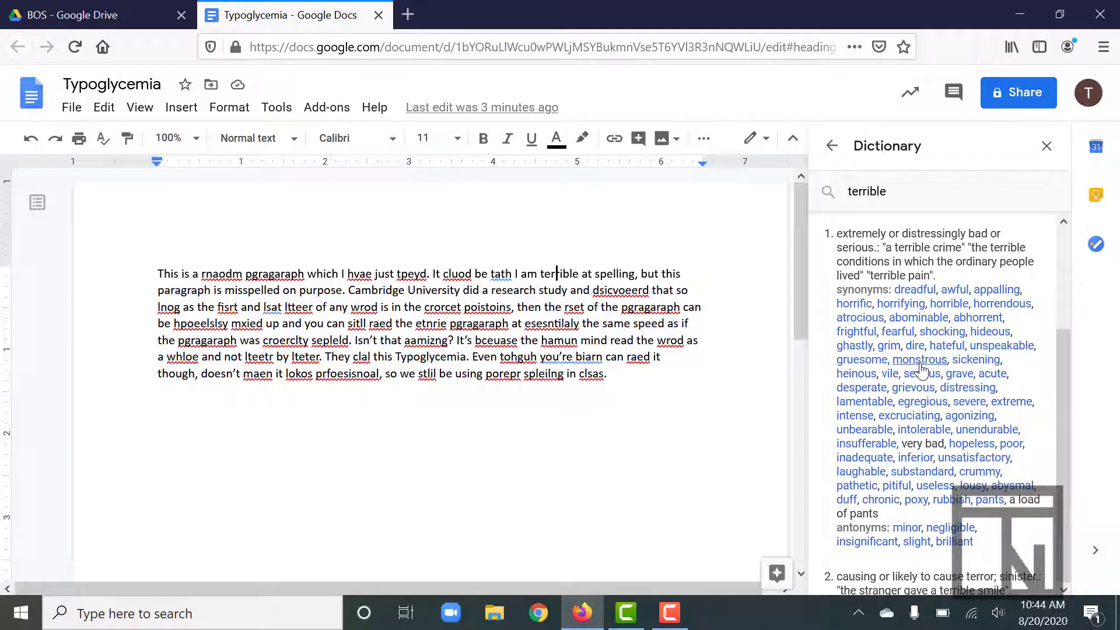
pyautogui.click(915, 290)
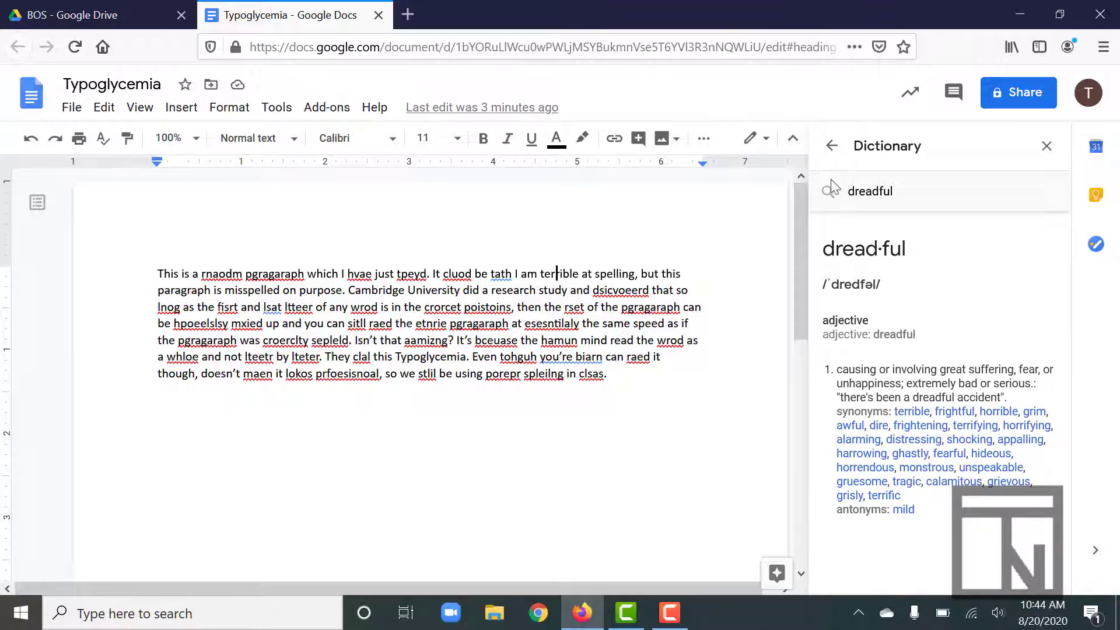
pyautogui.click(828, 152)
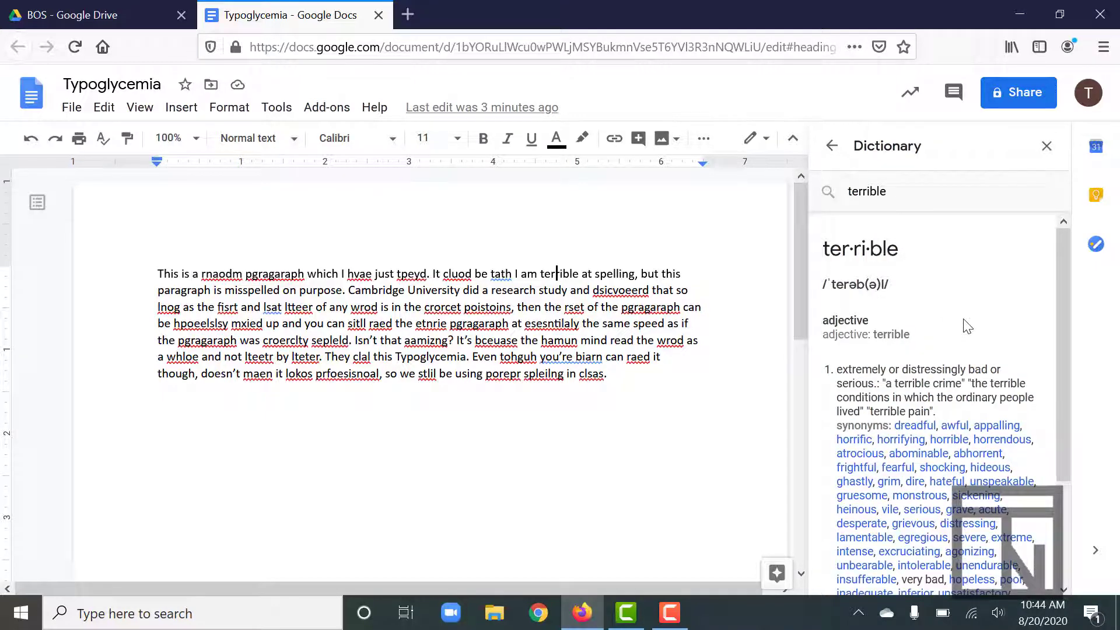
pyautogui.scroll(-3, 963, 326)
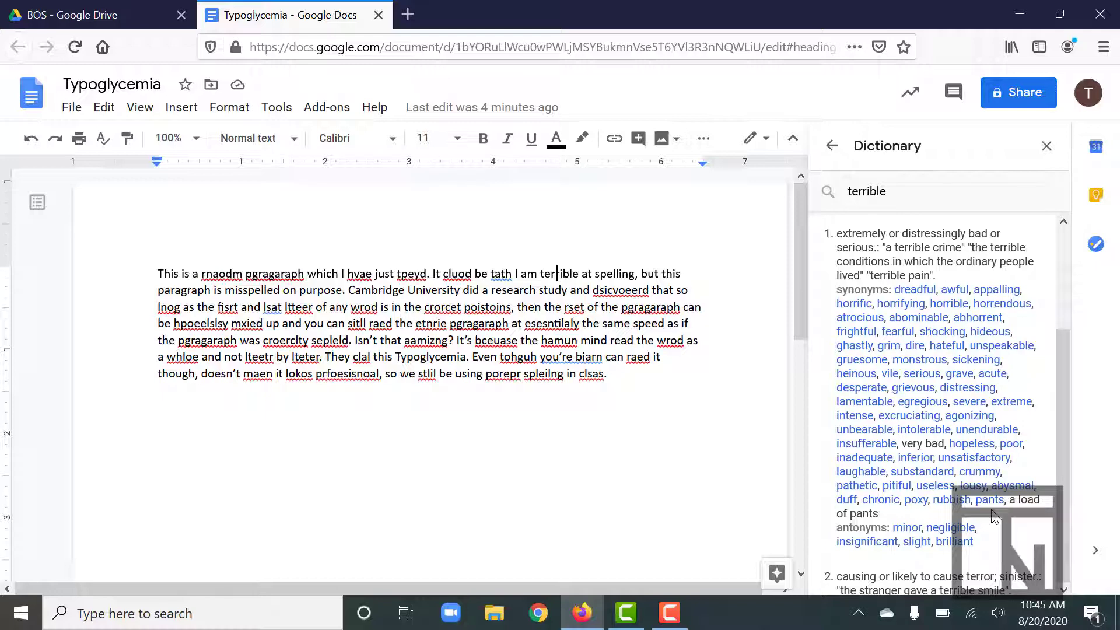
pyautogui.click(1046, 146)
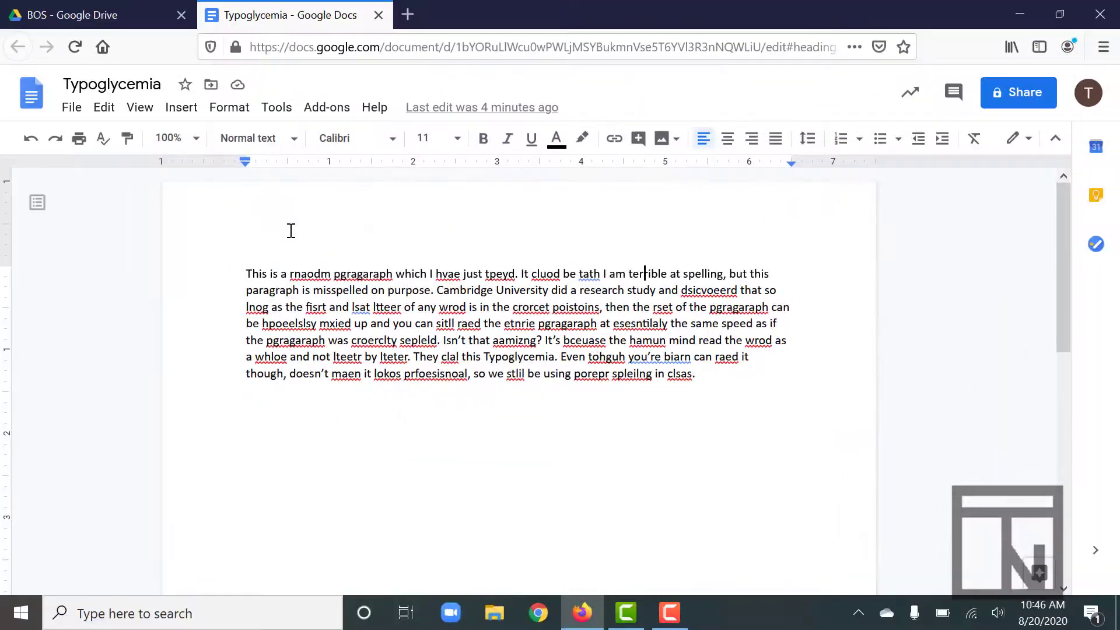
# Replace all occurrences of "terrible" with "dreadful" in the document using Find and replace.
pyautogui.click(103, 112)
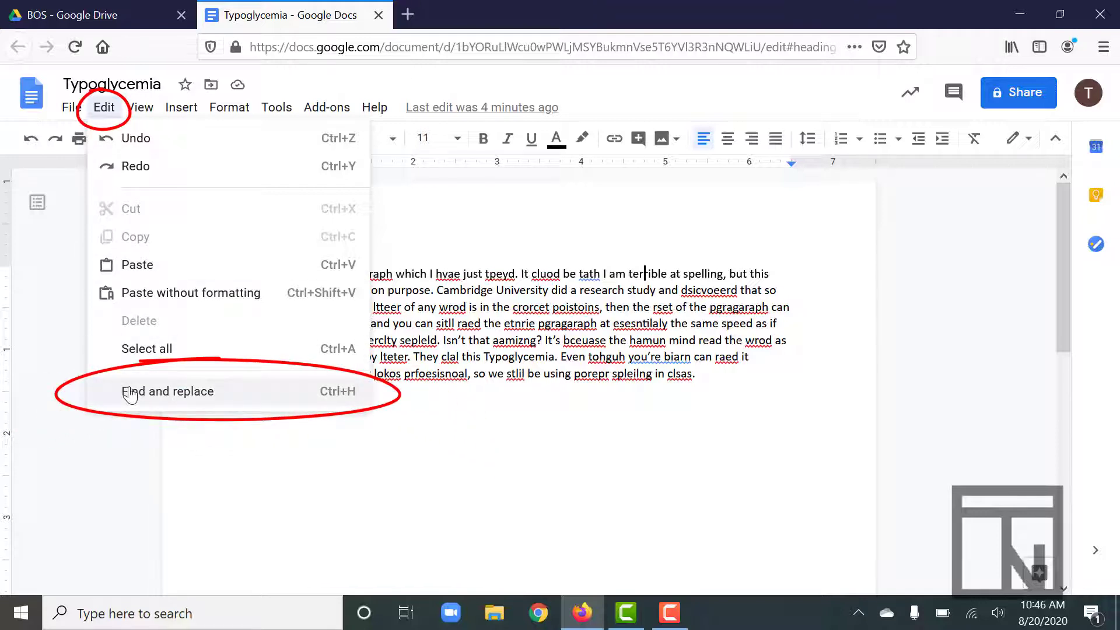
pyautogui.click(219, 397)
pyautogui.hotkey('ctrl', 'h')
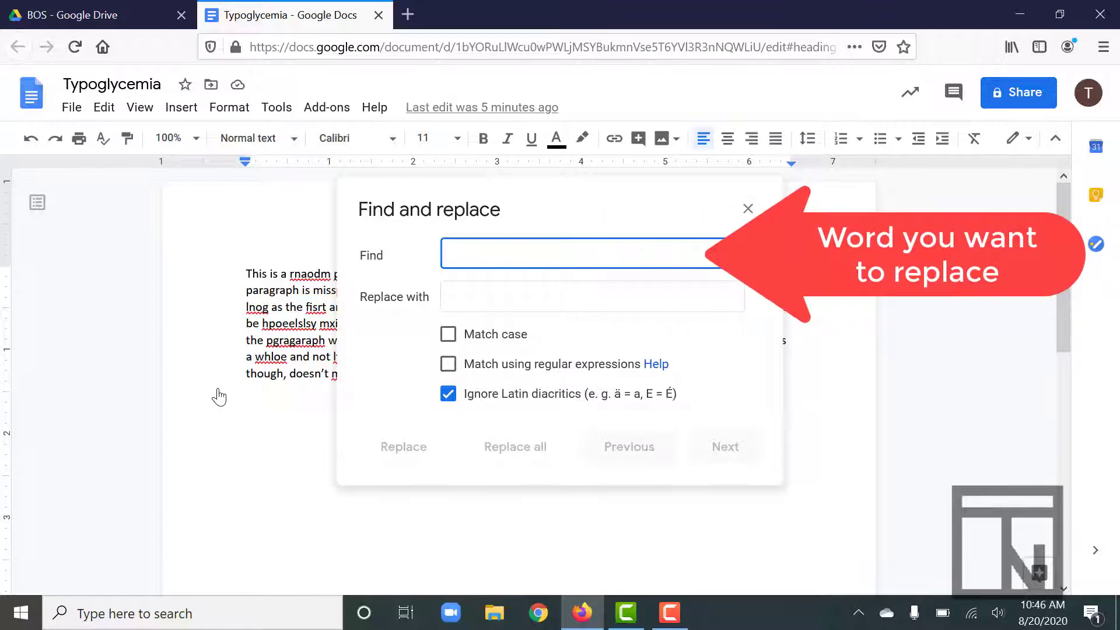
pyautogui.write('terrible')
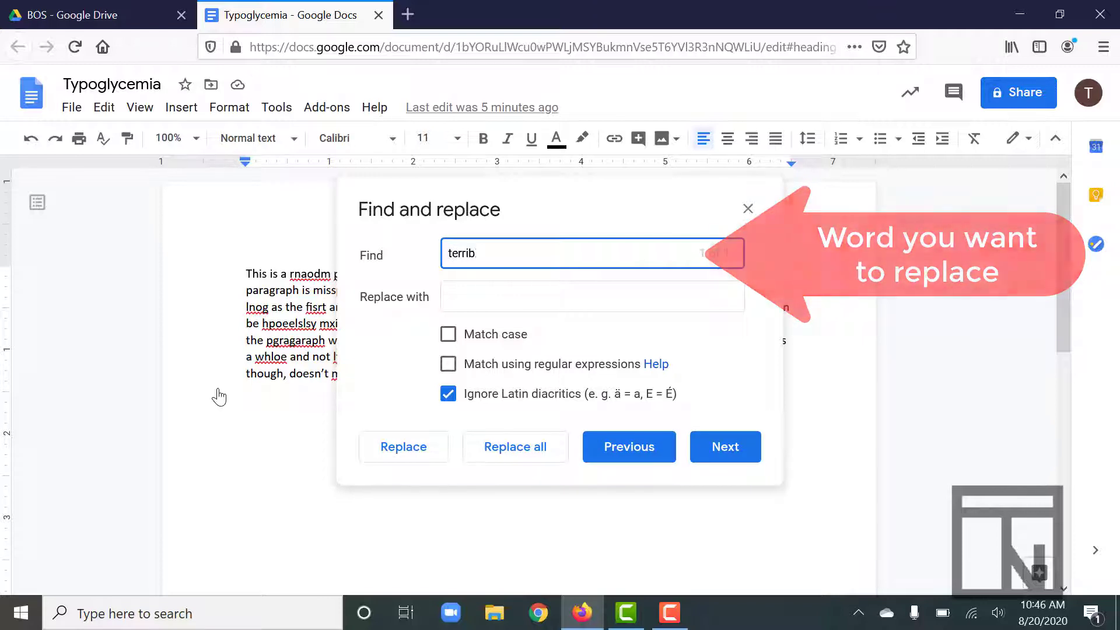
pyautogui.click(478, 290)
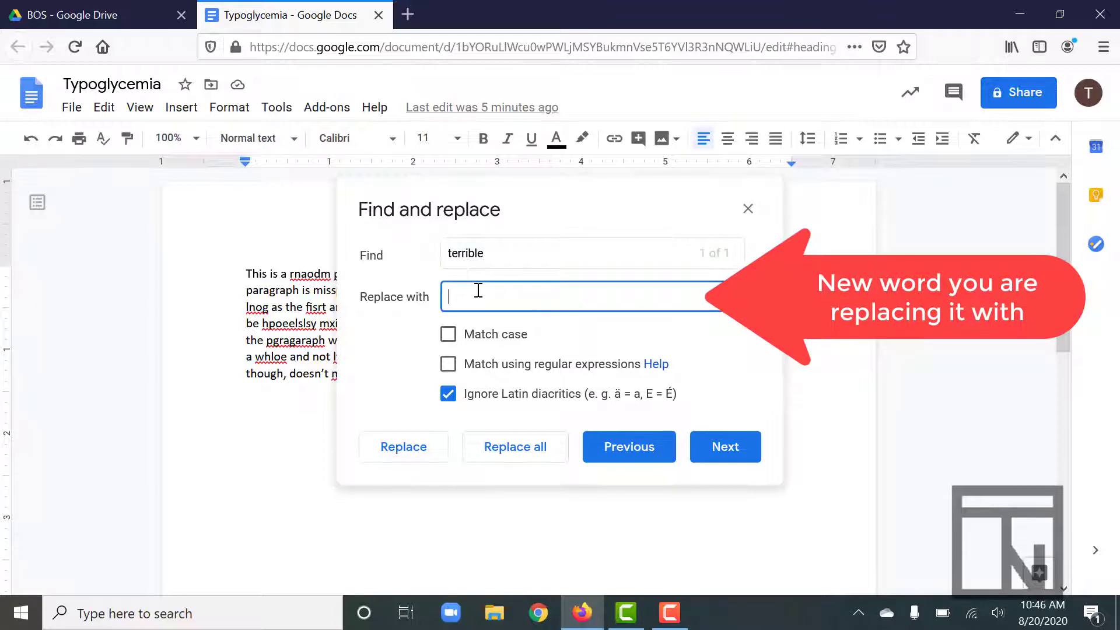
pyautogui.write('dreadful')
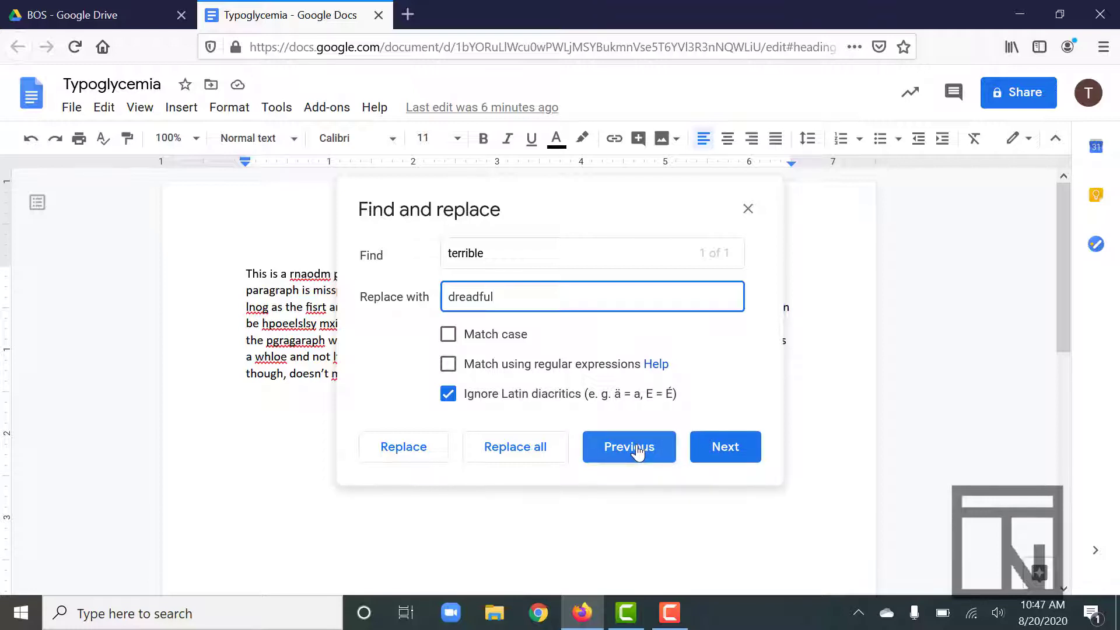
pyautogui.click(712, 446)
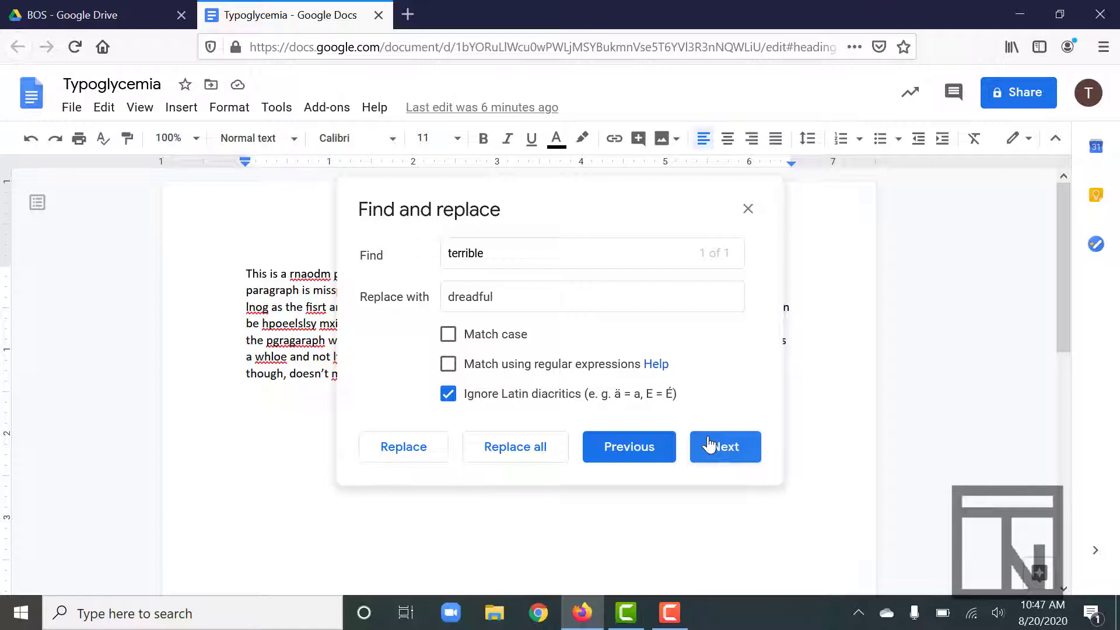
pyautogui.click(535, 449)
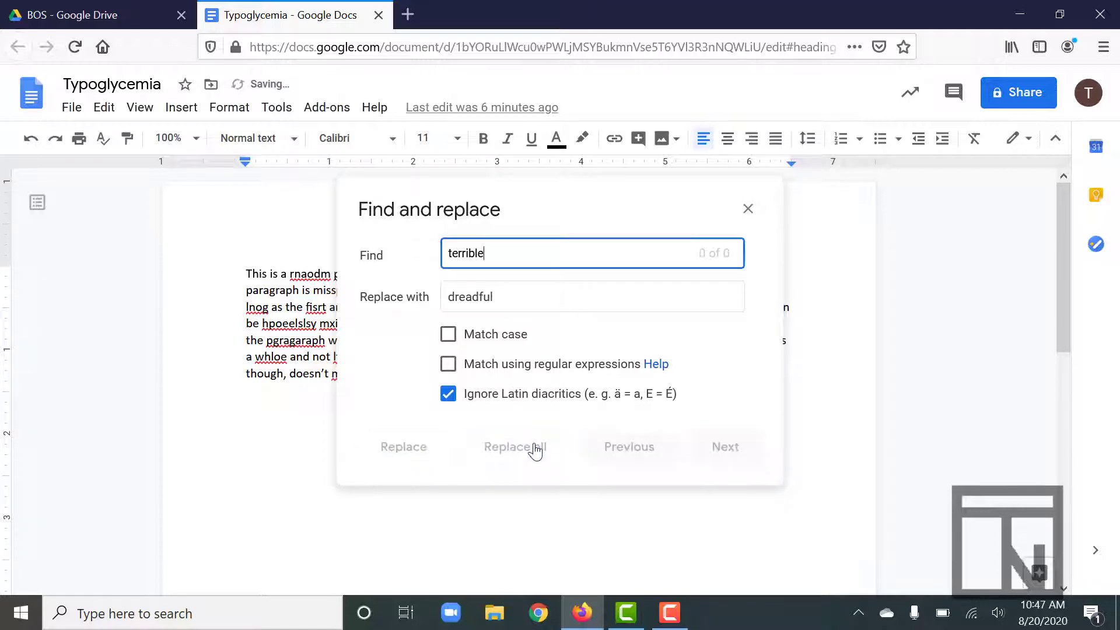
pyautogui.click(747, 210)
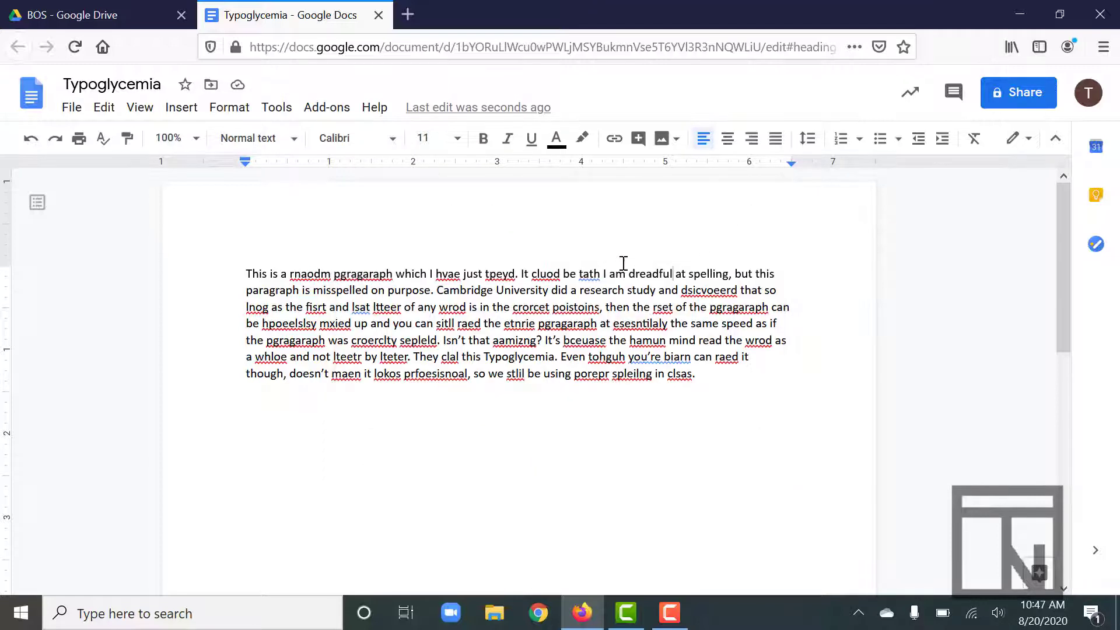